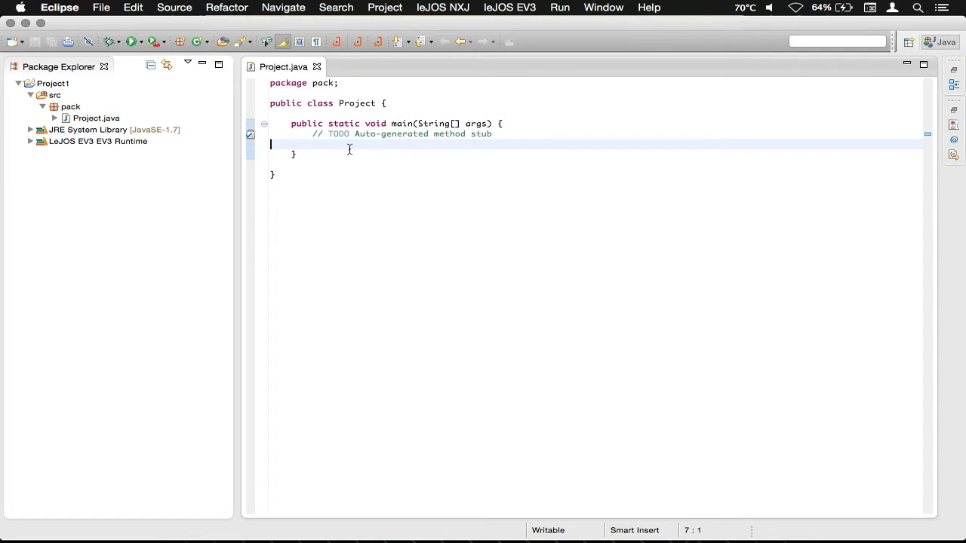
# Step: Delete main's TODO comment and insert Motor.A, auto-importing lejos.hardware.motor.Motor
pyautogui.keyDown('shift'); pyautogui.click(312, 135); pyautogui.keyUp('shift')
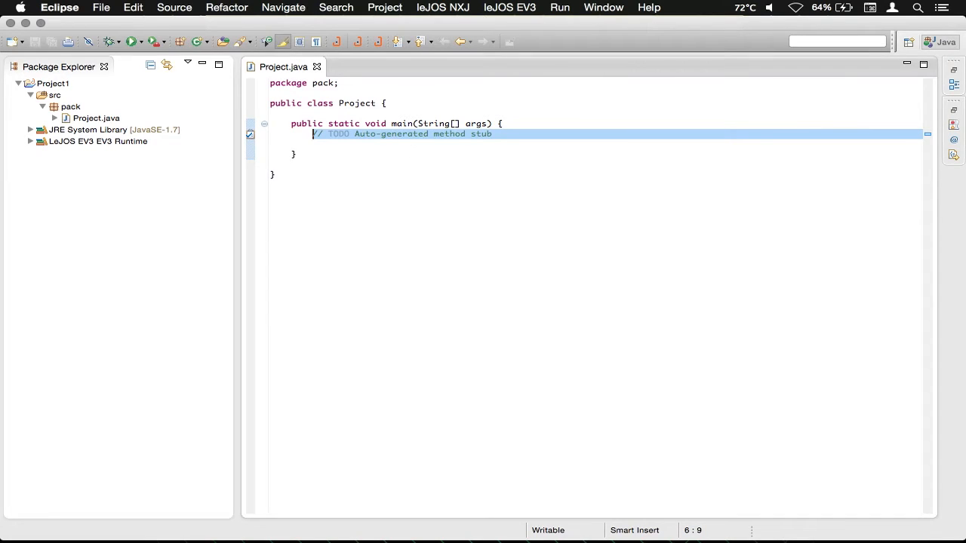
pyautogui.press('BackSpace')
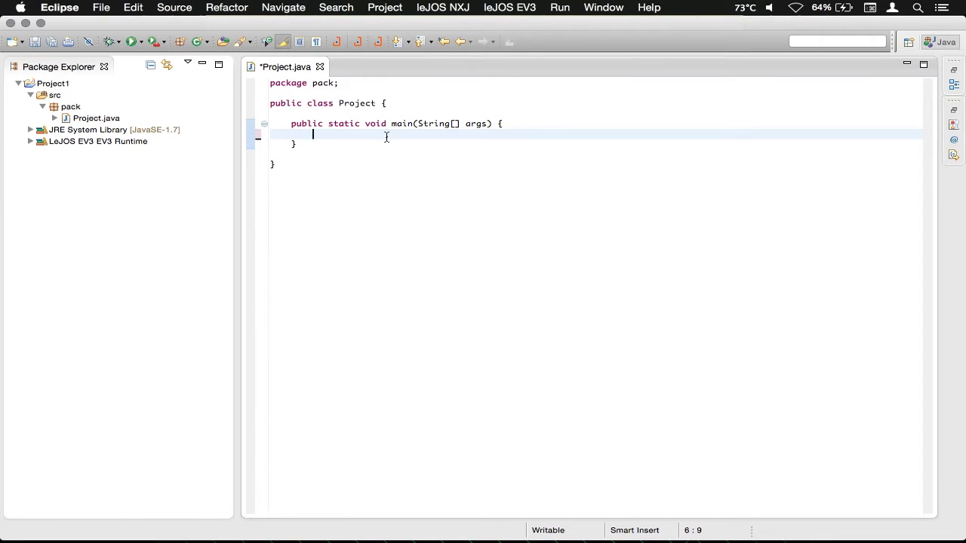
pyautogui.write('M')
pyautogui.write('otor')
pyautogui.write('.')
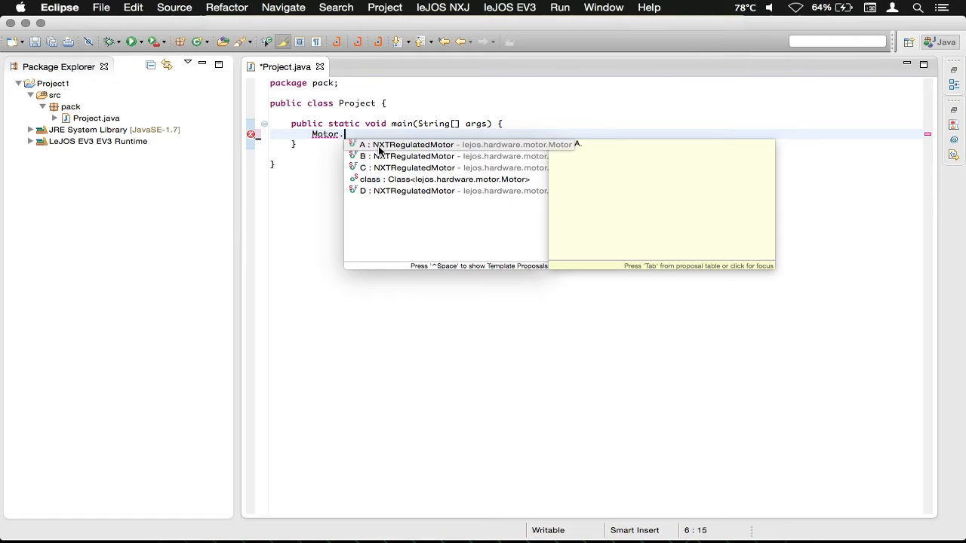
pyautogui.click(379, 145)
pyautogui.doubleClick(380, 145)
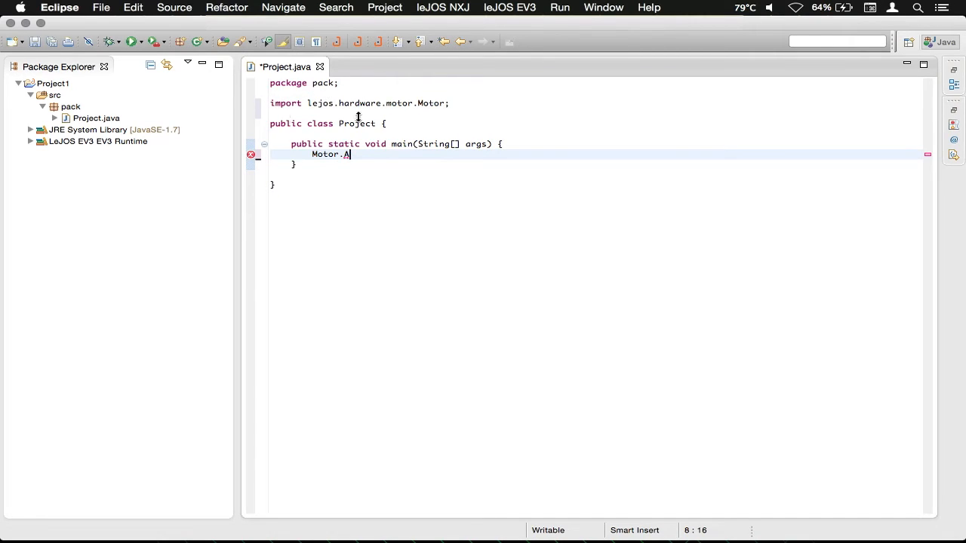
pyautogui.click(306, 104)
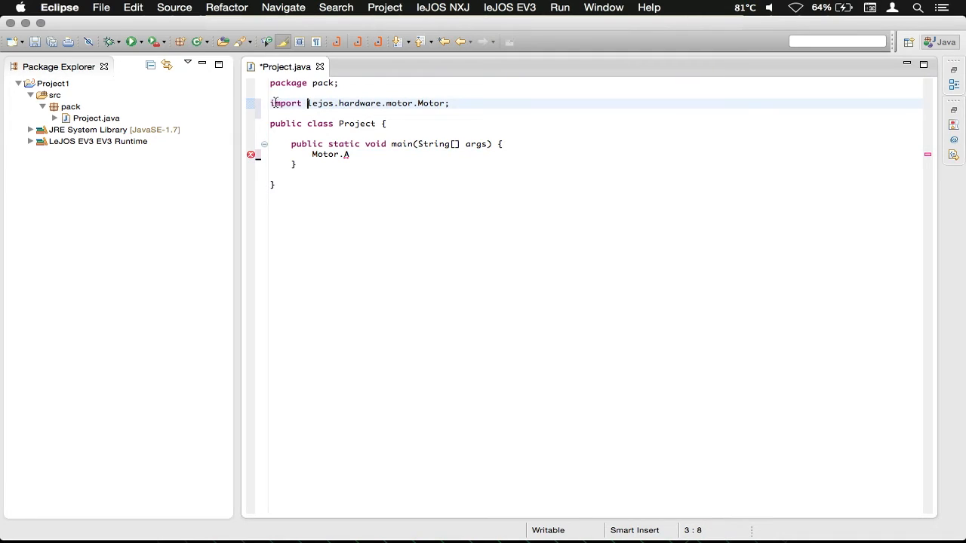
# Step: Complete the first statement as Motor.A.forward(); via content assist
pyautogui.click(370, 155)
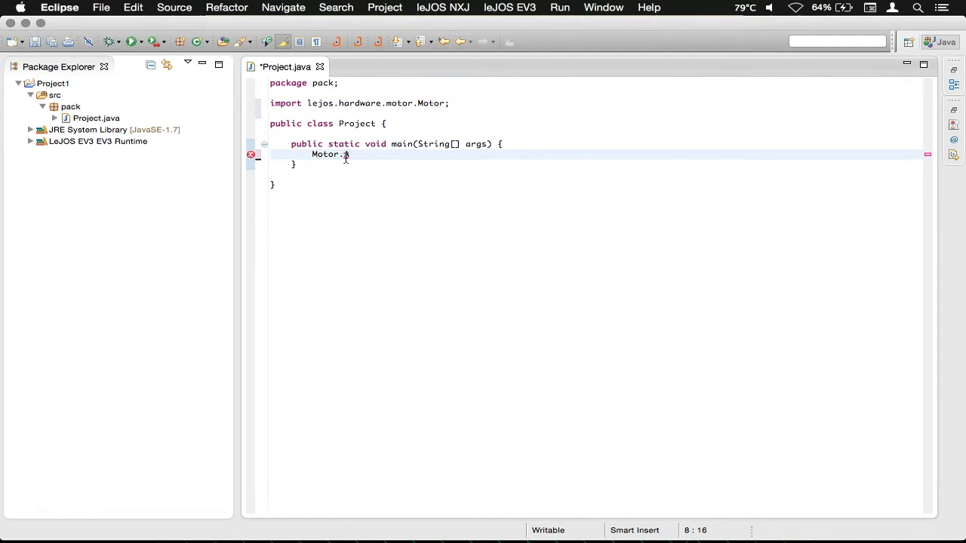
pyautogui.write('.')
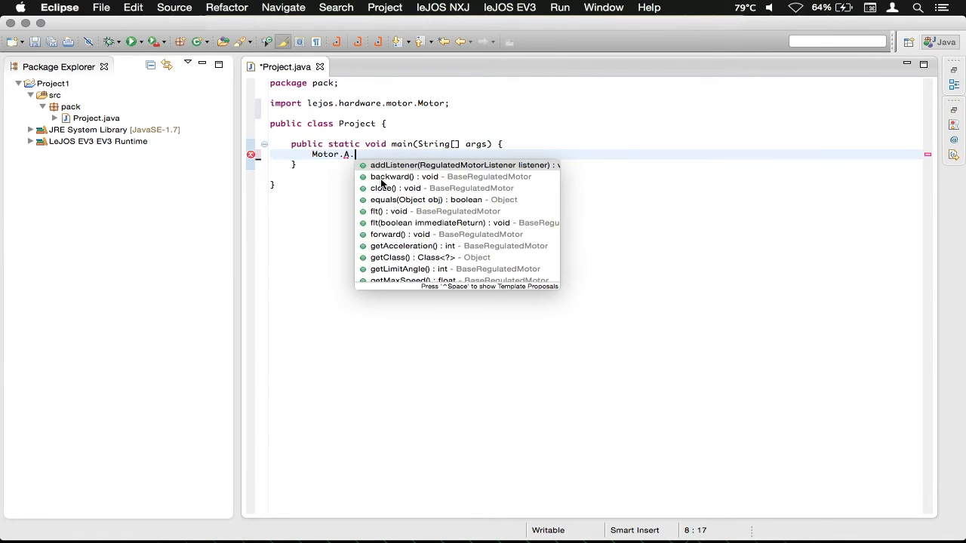
pyautogui.click(392, 237)
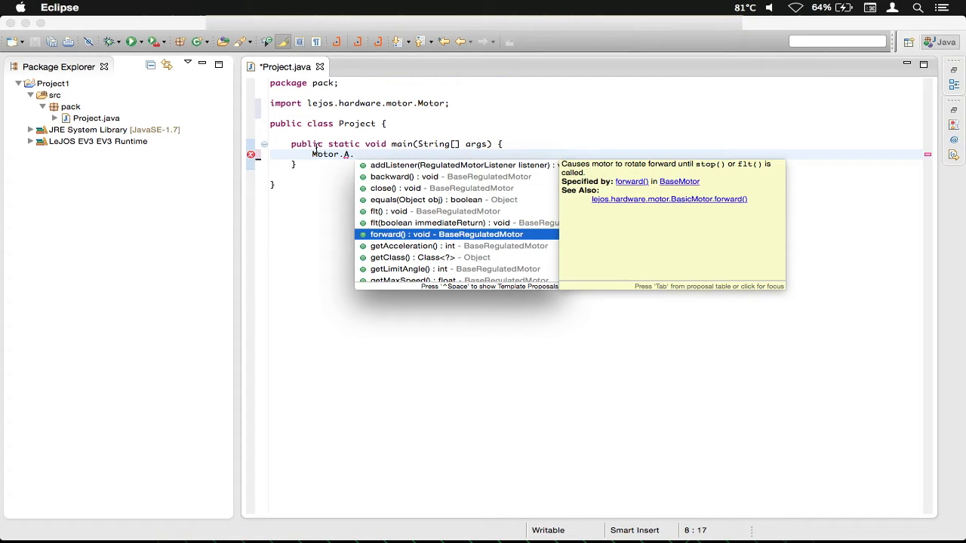
pyautogui.click(397, 154)
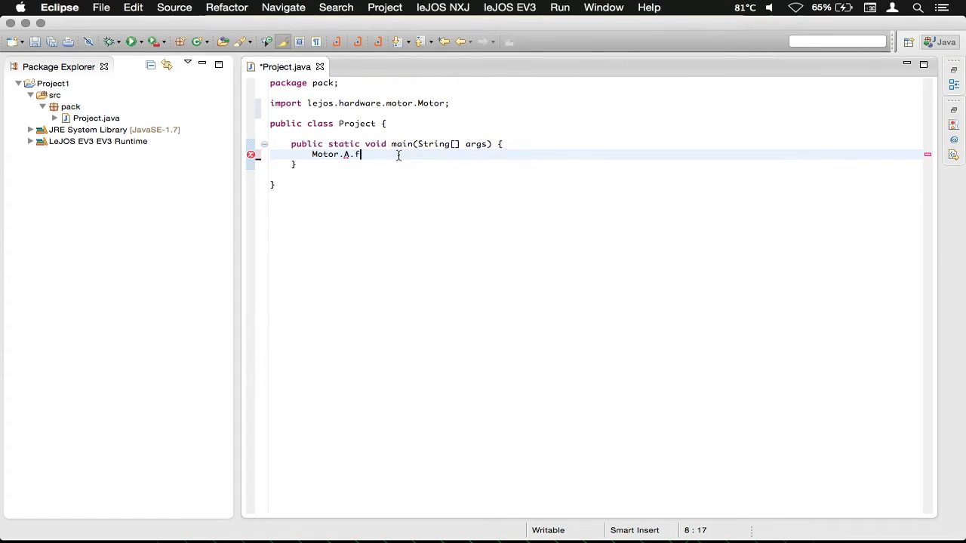
pyautogui.hotkey('ctrl', 'space')
pyautogui.write('for')
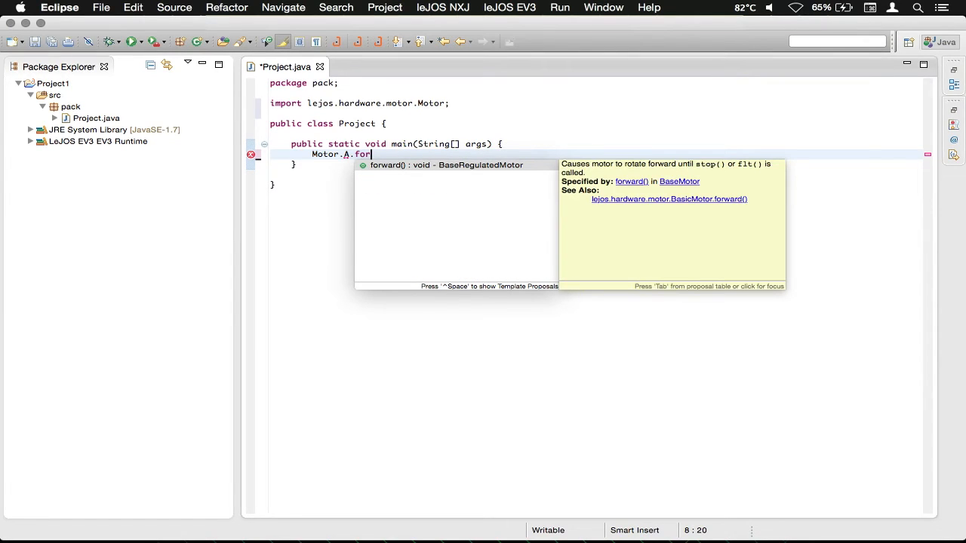
pyautogui.press('Return')
pyautogui.write(';')
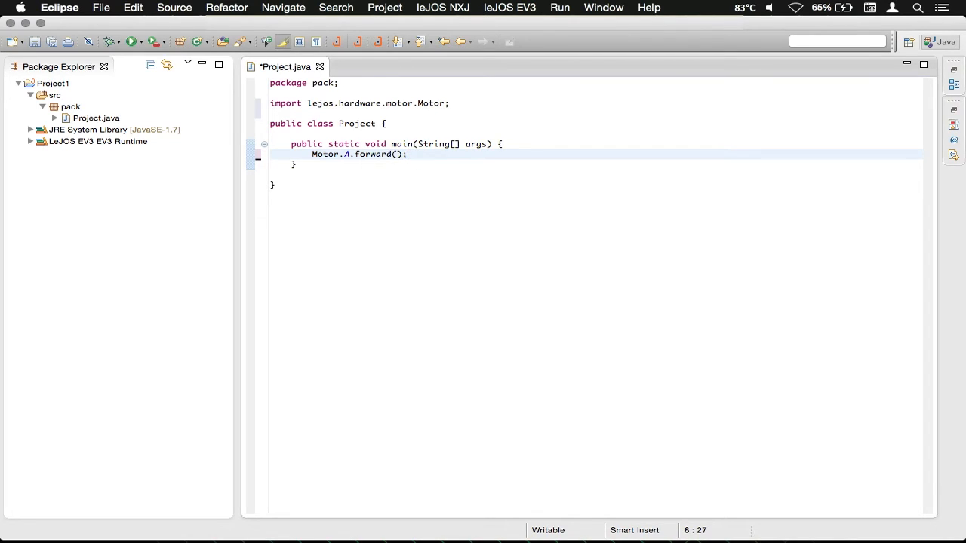
# Step: Add Motor.B.forward(); on the next line
pyautogui.press('Return')
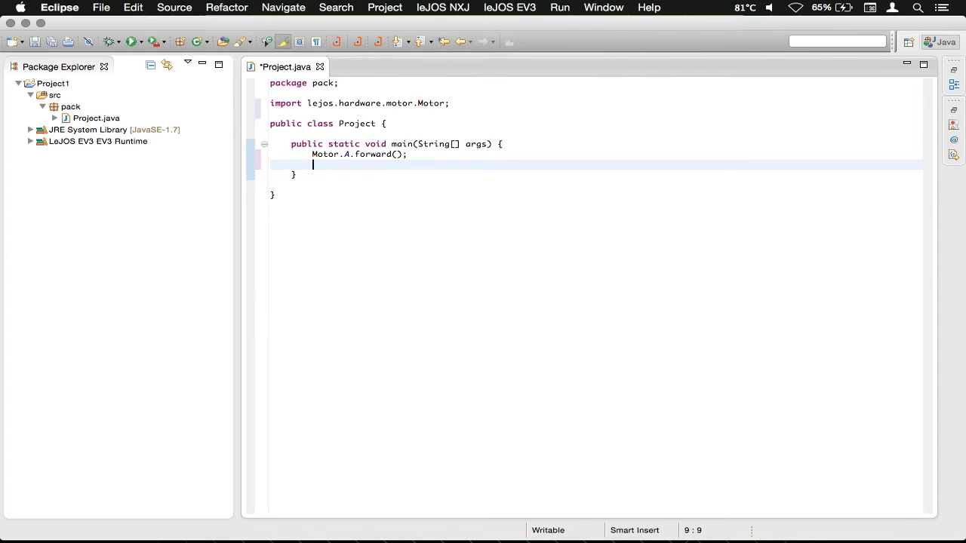
pyautogui.write('Motor.')
pyautogui.write('B')
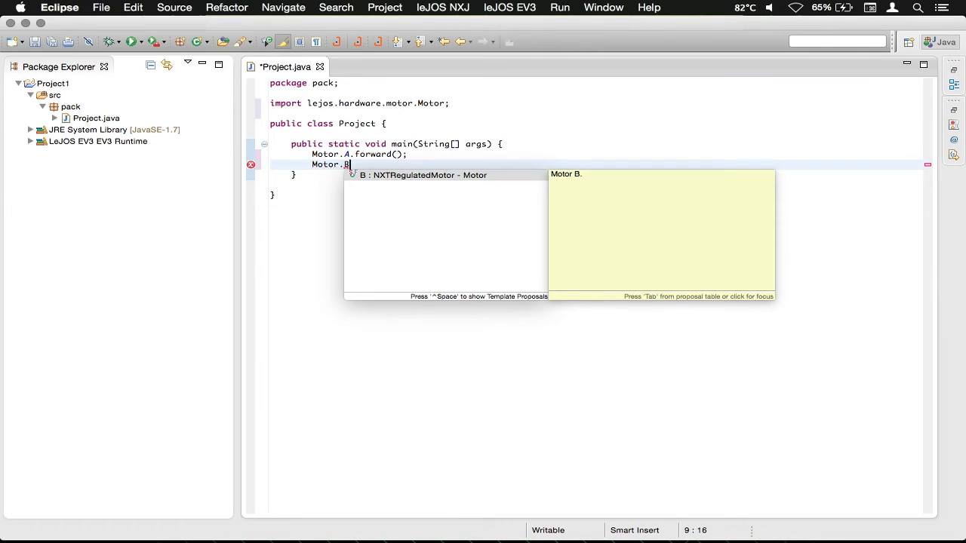
pyautogui.write('.for')
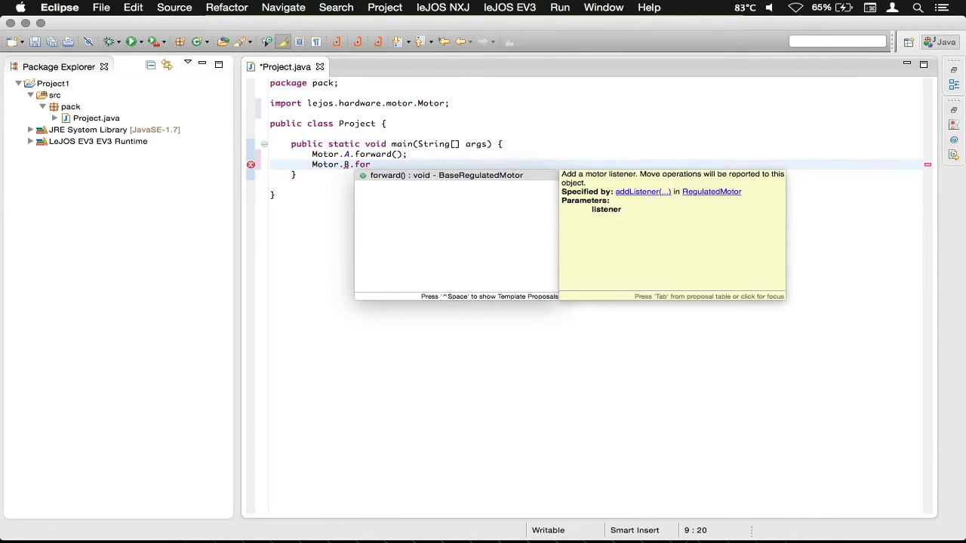
pyautogui.press('Return')
pyautogui.write(';')
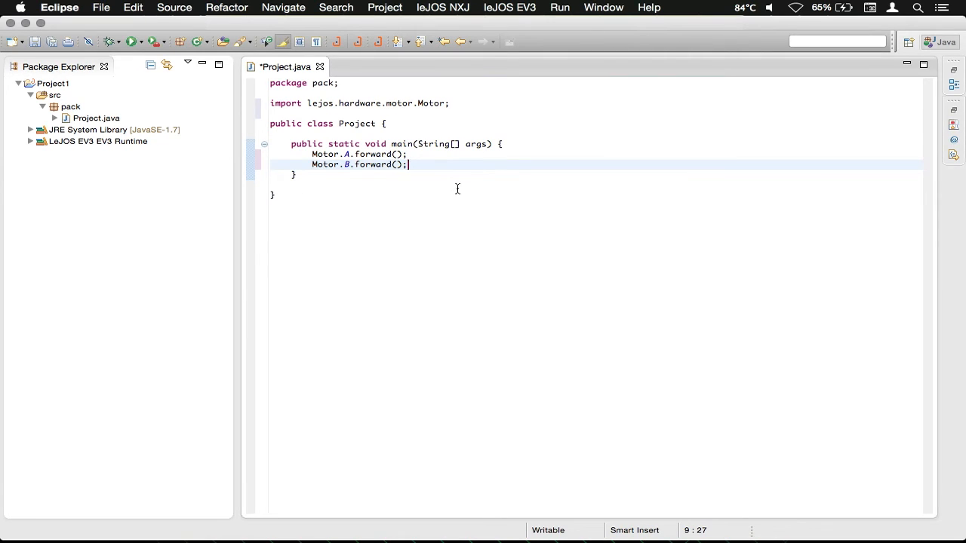
# Step: Add Delay.msDelay(2000); after the motor calls, auto-importing lejos.utility.Delay
pyautogui.press('Return')
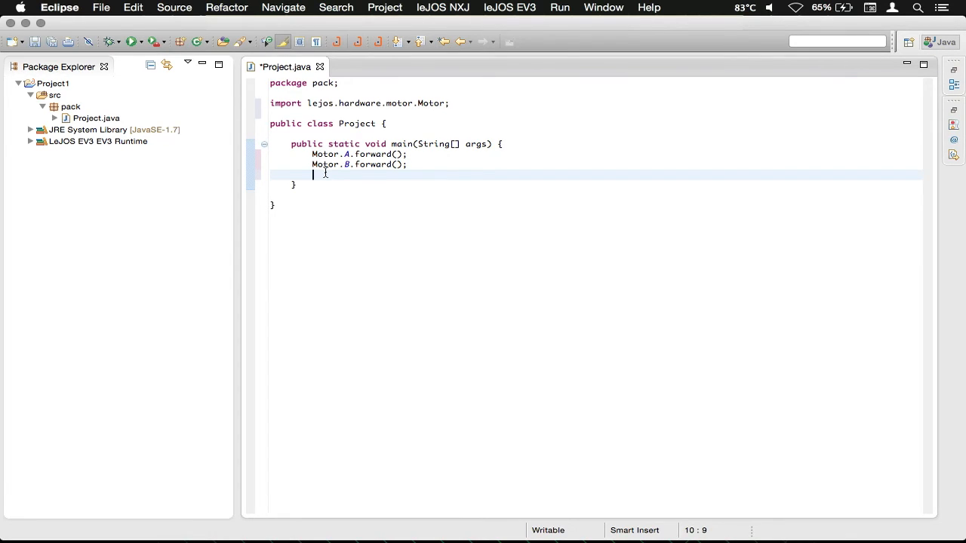
pyautogui.write('D')
pyautogui.write('elay')
pyautogui.write('.')
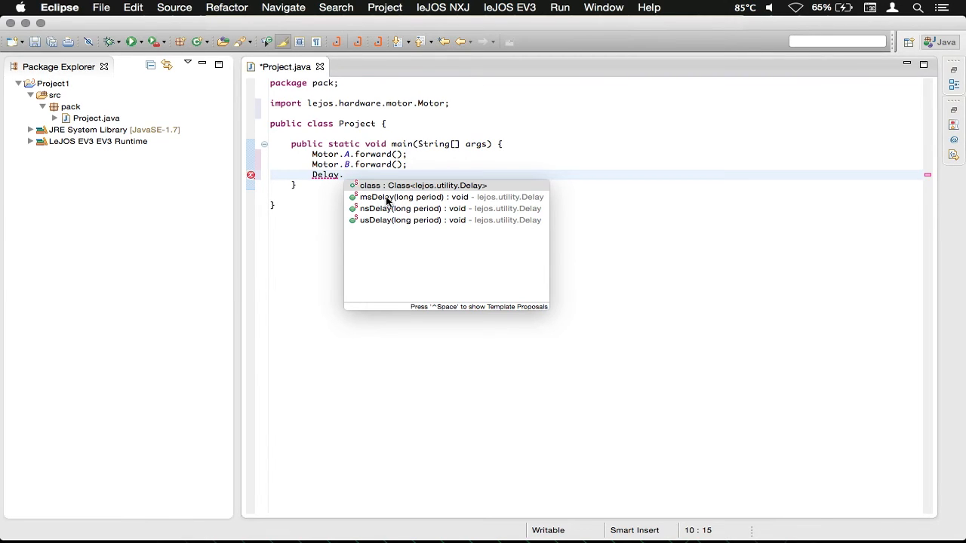
pyautogui.click(386, 198)
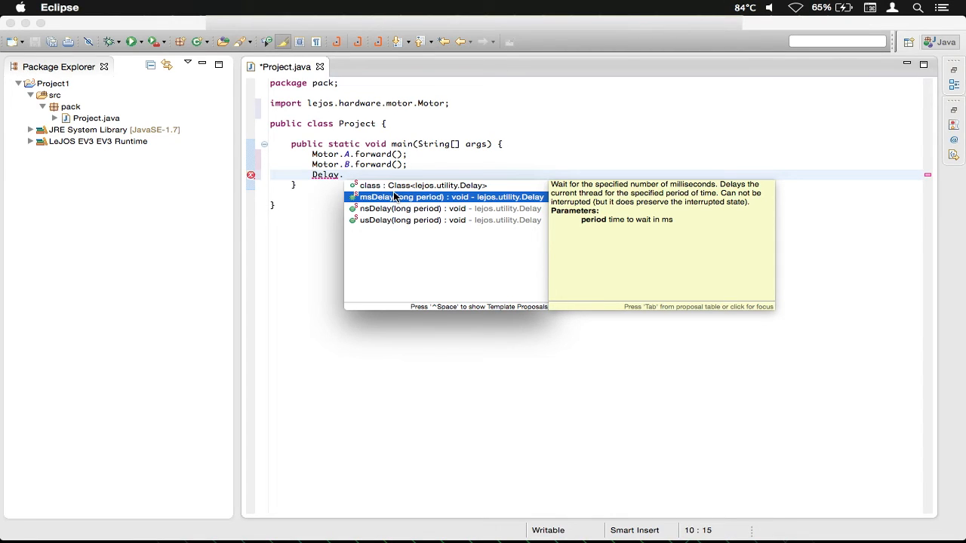
pyautogui.doubleClick(394, 197)
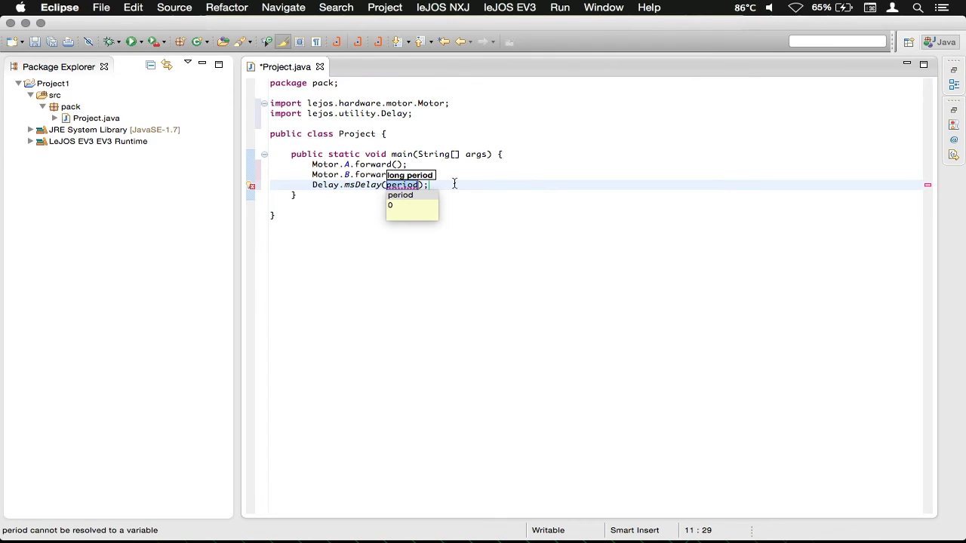
pyautogui.write('2000)')
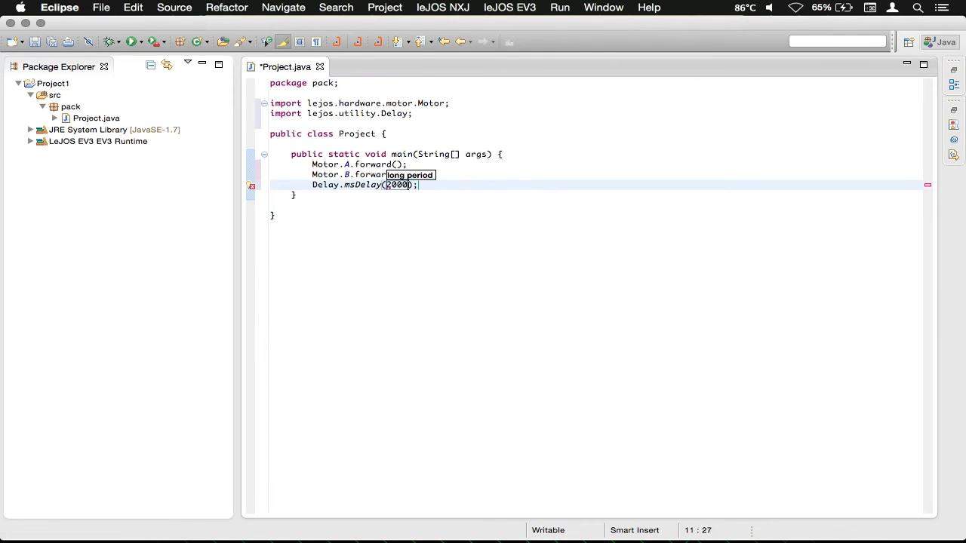
pyautogui.write(';')
pyautogui.click(423, 185)
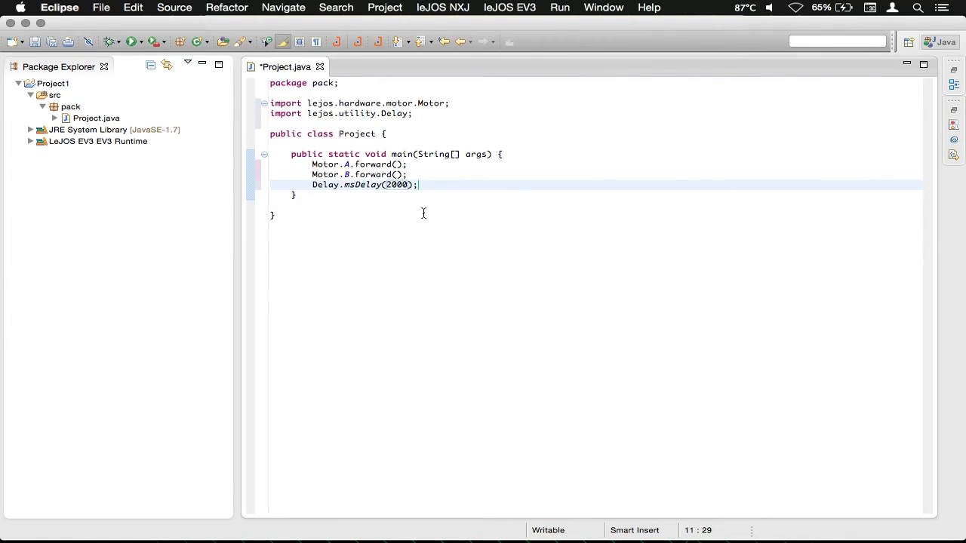
# Step: End main with Motor.A.stop(); and Motor.B.stop(); after the delay
pyautogui.press('Return')
pyautogui.write('M')
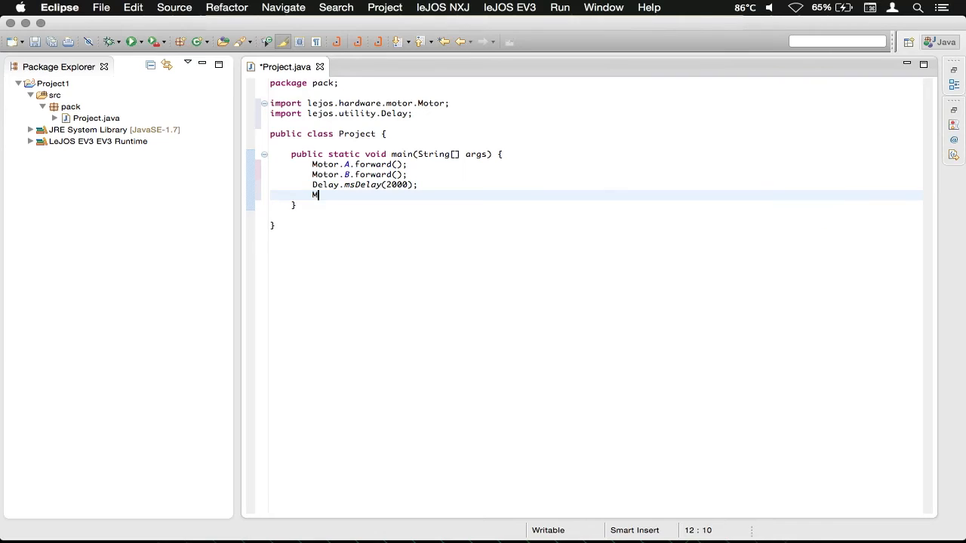
pyautogui.write('otor.A')
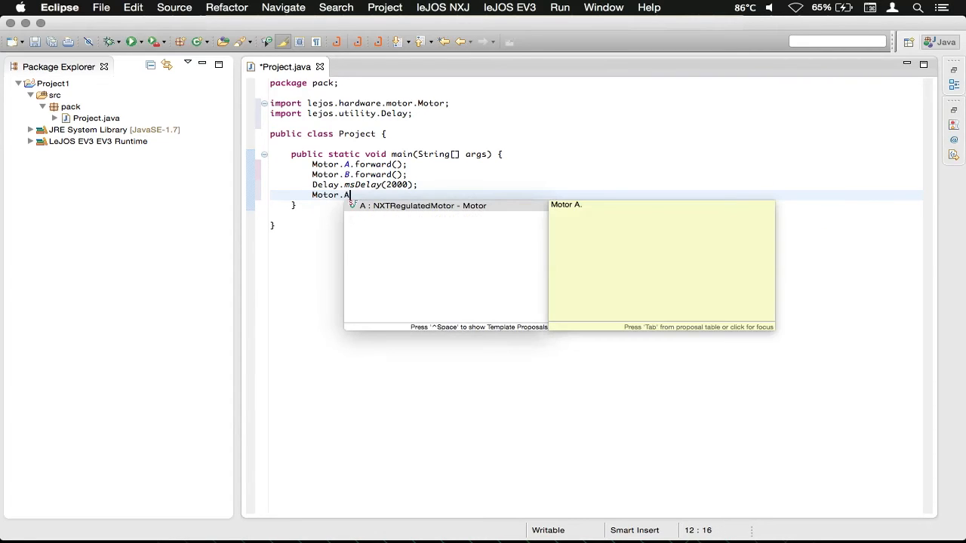
pyautogui.write('.')
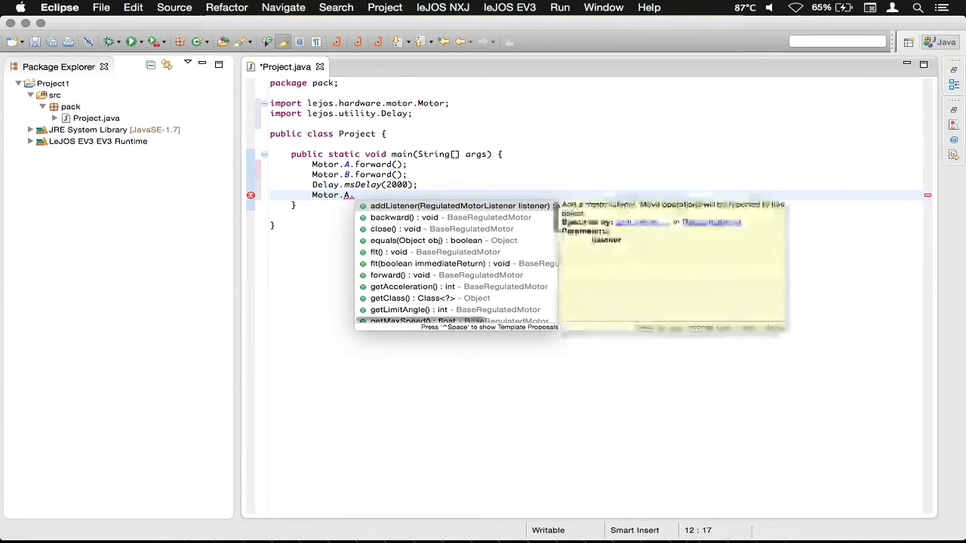
pyautogui.write('stop')
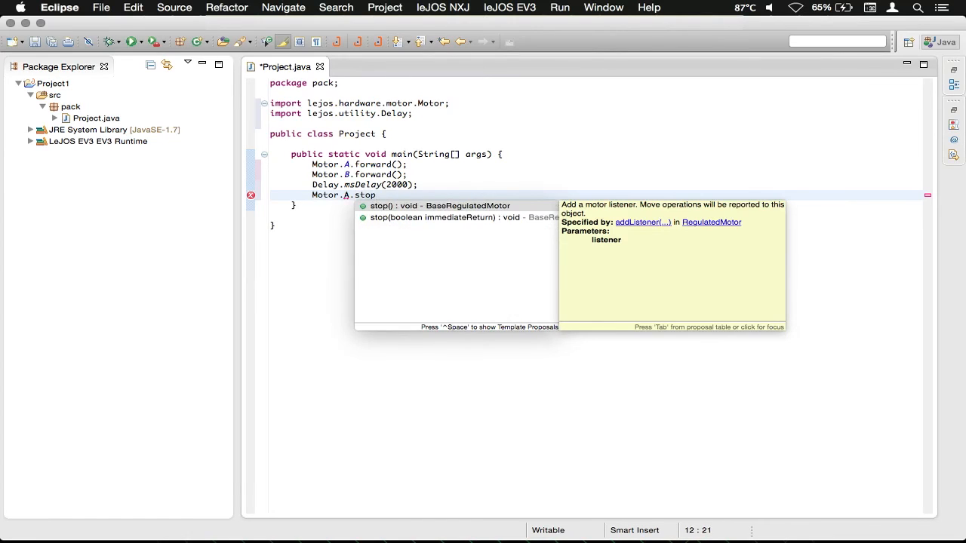
pyautogui.press('Return')
pyautogui.write(';')
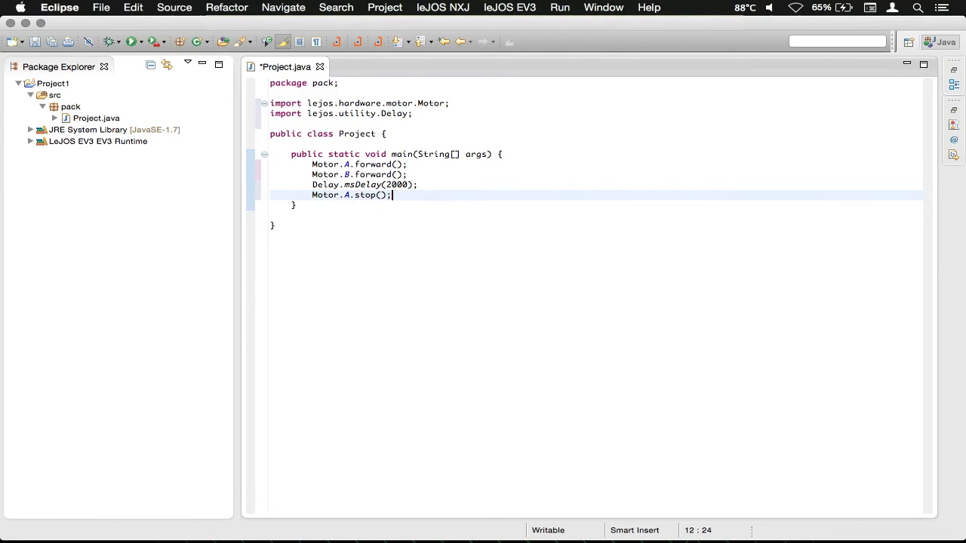
pyautogui.press('Return')
pyautogui.write('Motor.')
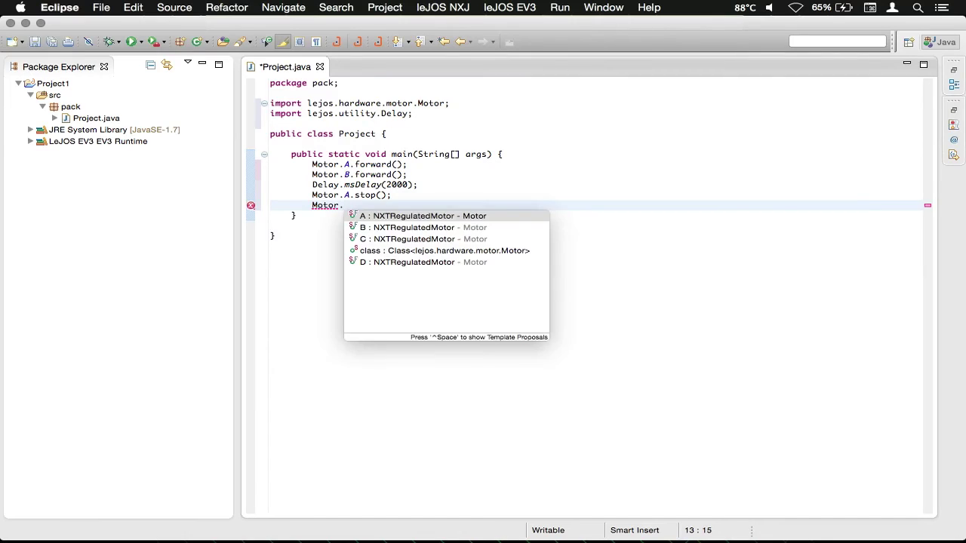
pyautogui.press('Down')
pyautogui.press('Return')
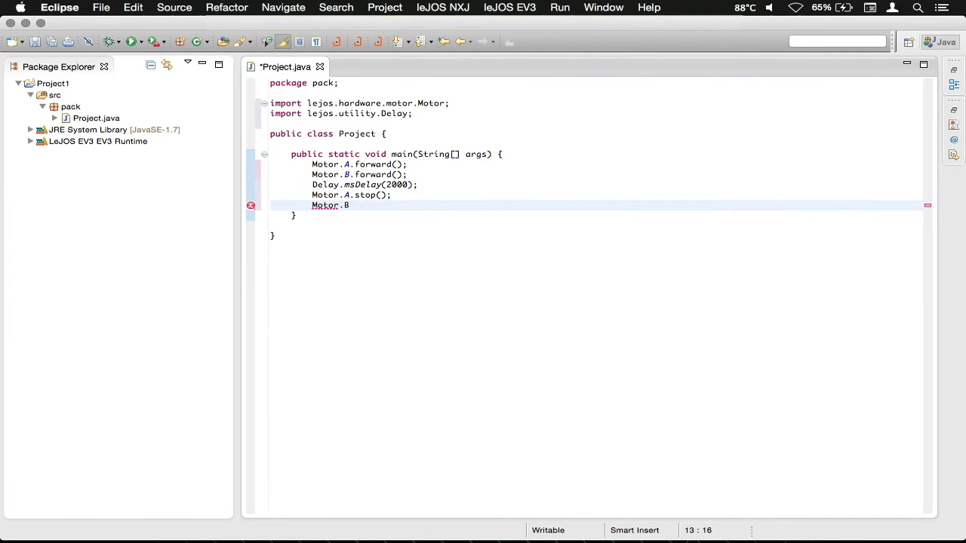
pyautogui.write('.stop')
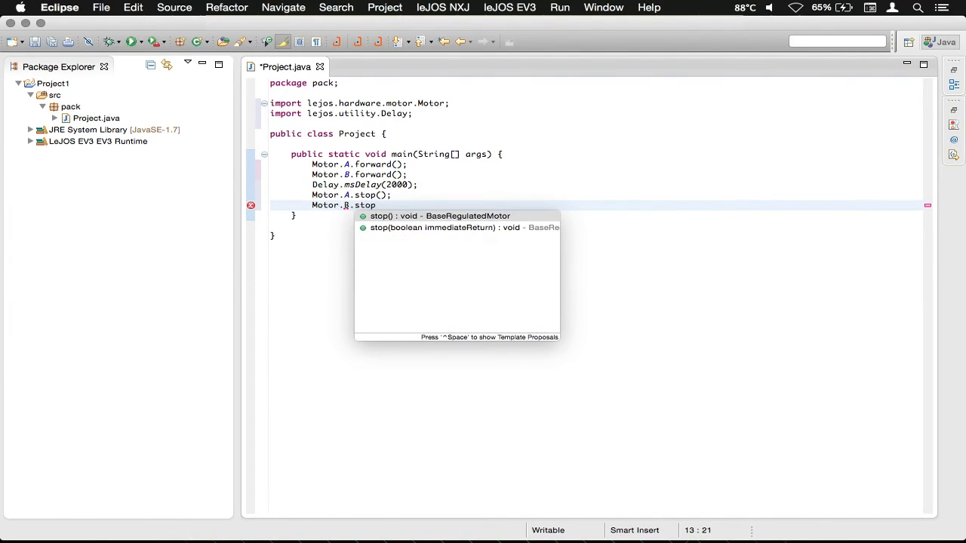
pyautogui.press('Return')
pyautogui.write(';')
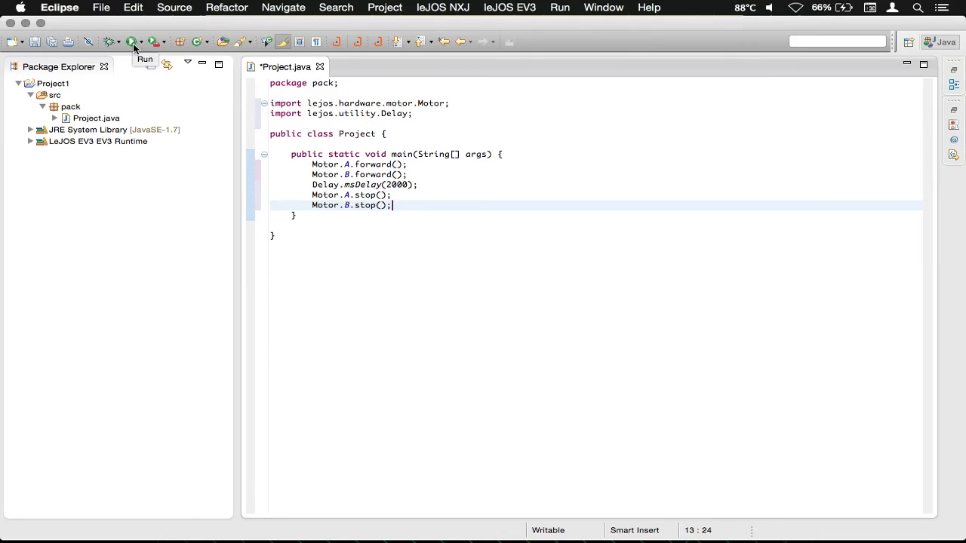
# Step: From the Run toolbar dropdown, start running the project as a LeJOS EV3 Program
pyautogui.click(142, 43)
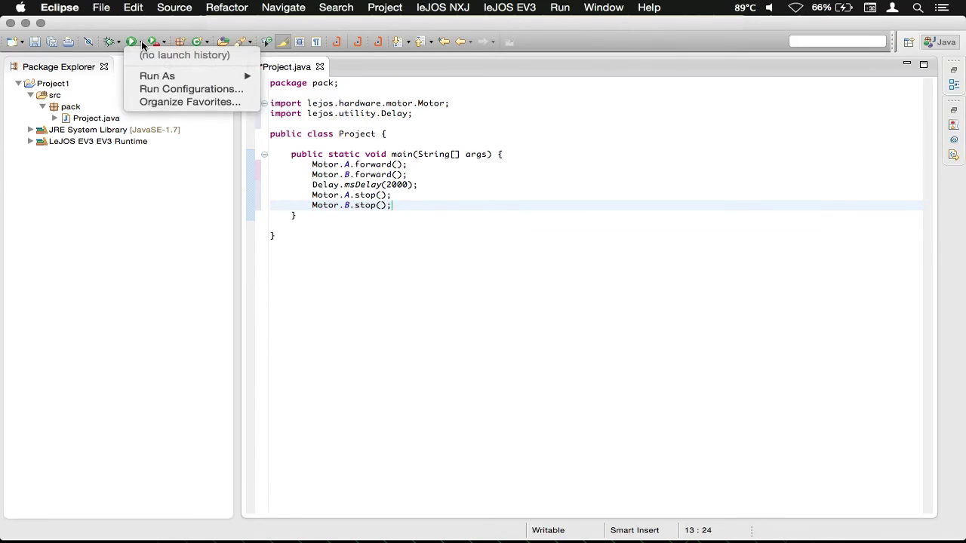
pyautogui.click(142, 43)
pyautogui.moveTo(157, 76)
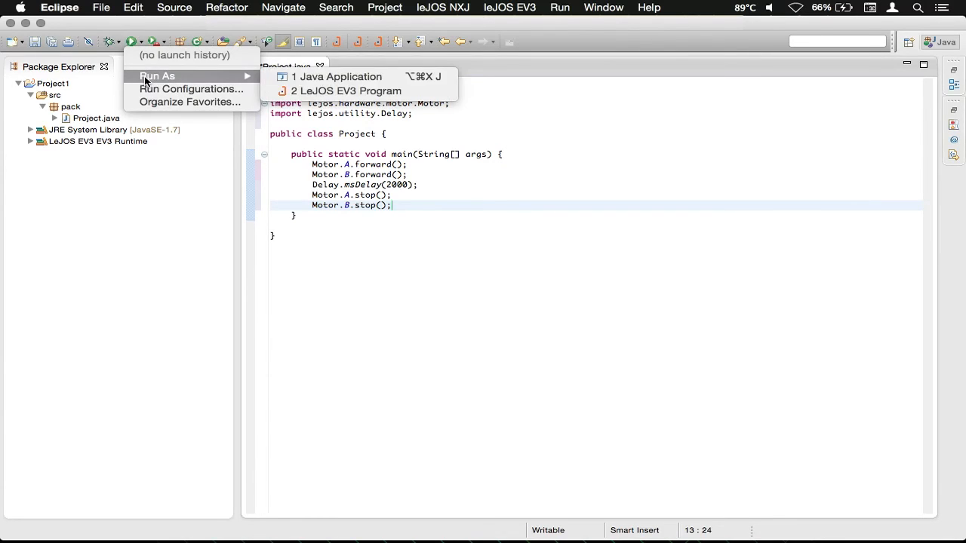
pyautogui.click(356, 92)
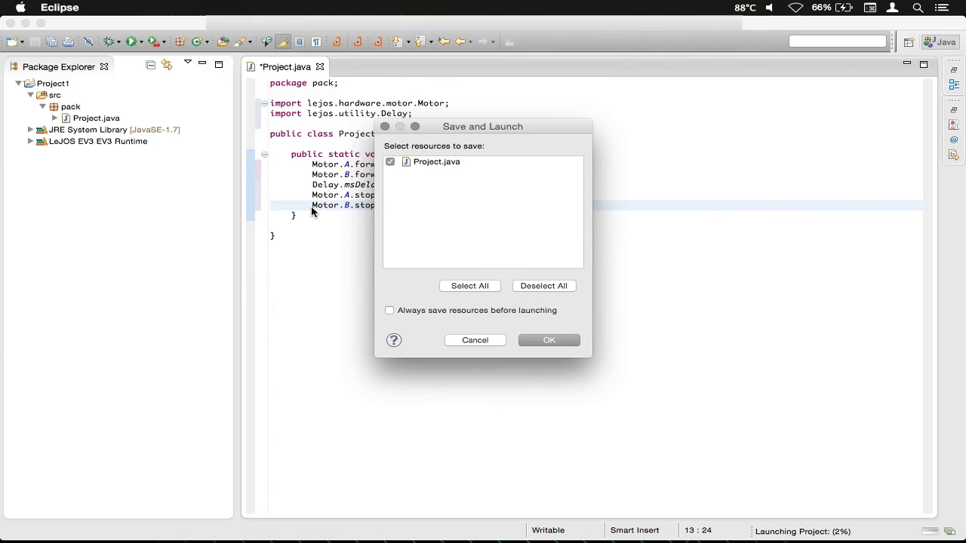
# Step: Confirm saving Project.java so the LeJOS EV3 launch proceeds
pyautogui.click(554, 340)
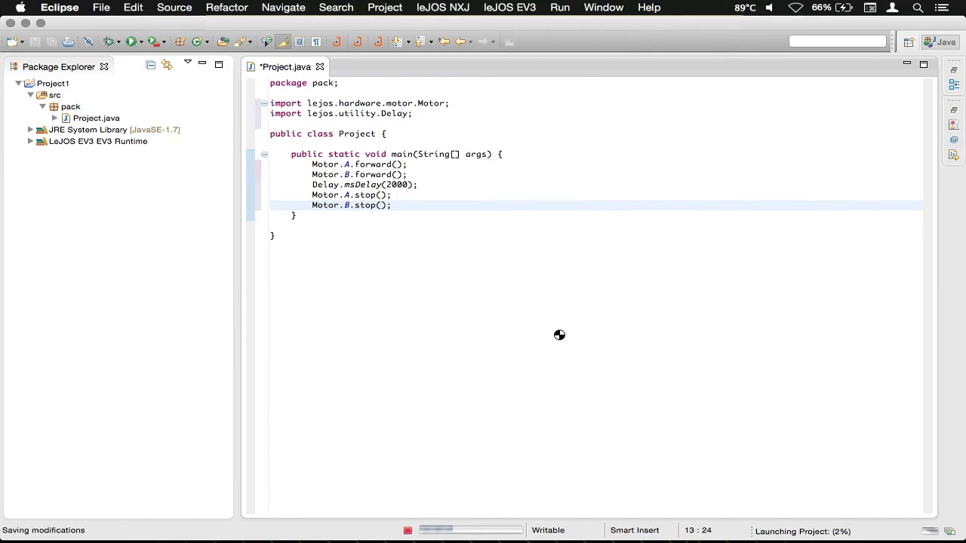